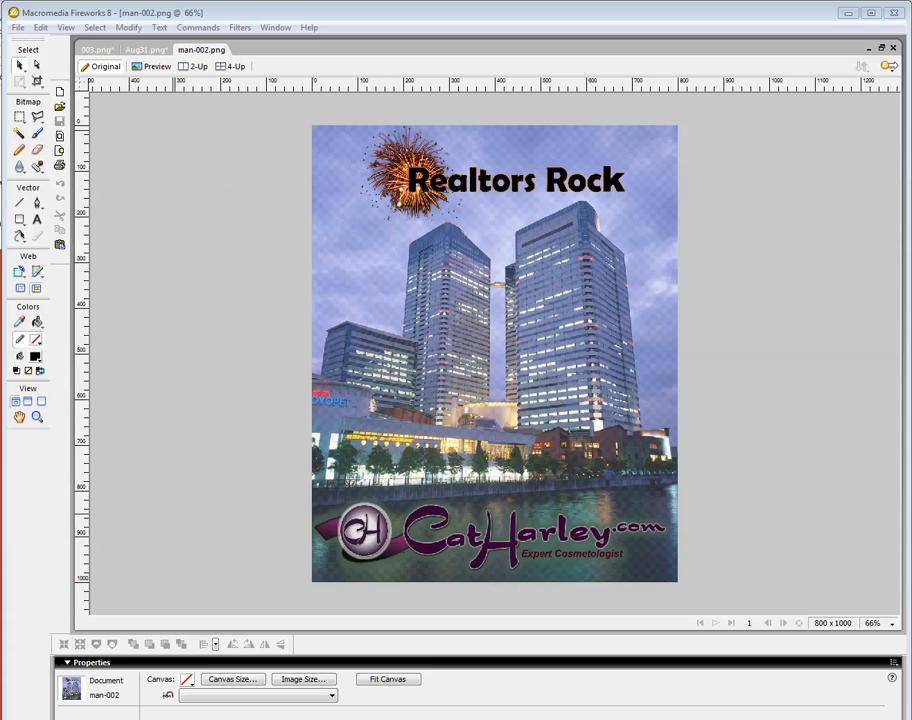
Select all objects on the man-002 canvas, ungroup them, and regroup them into a single group.
drag(2, 340, 0, 236)
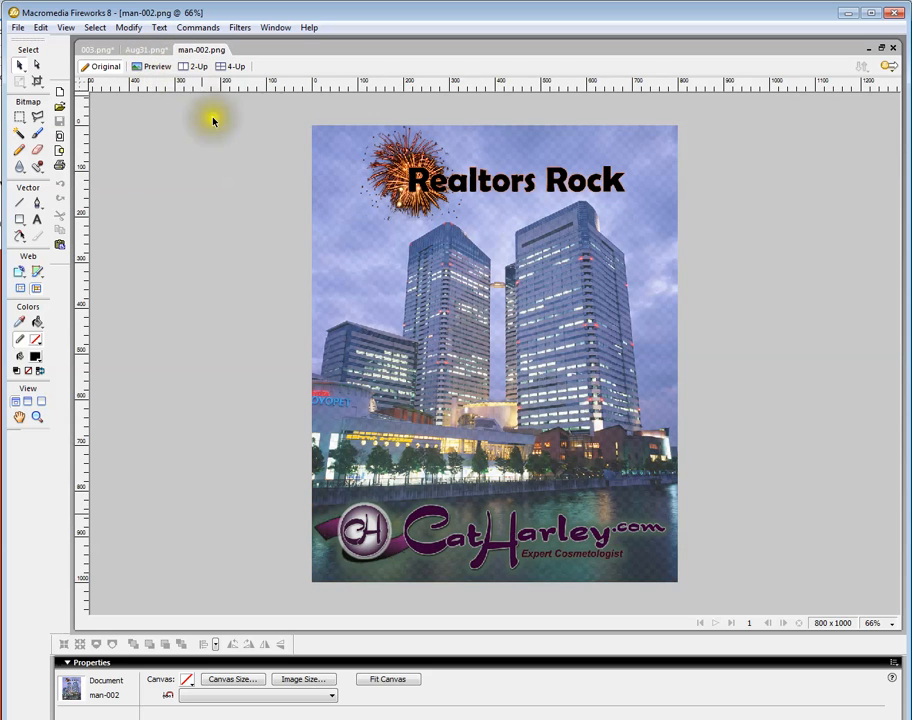
drag(244, 118, 739, 605)
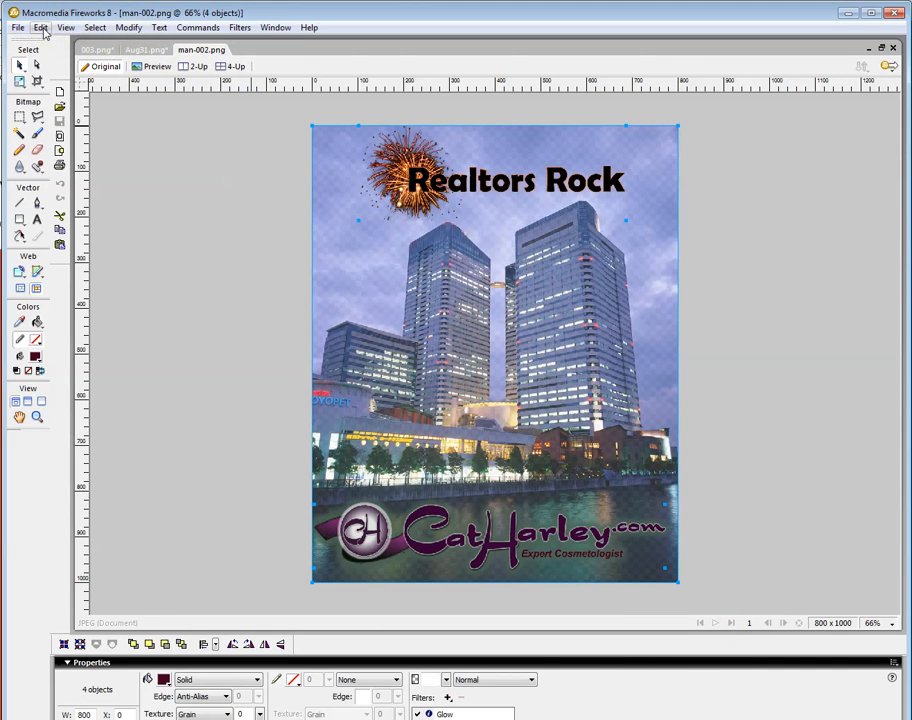
click(125, 27)
click(149, 337)
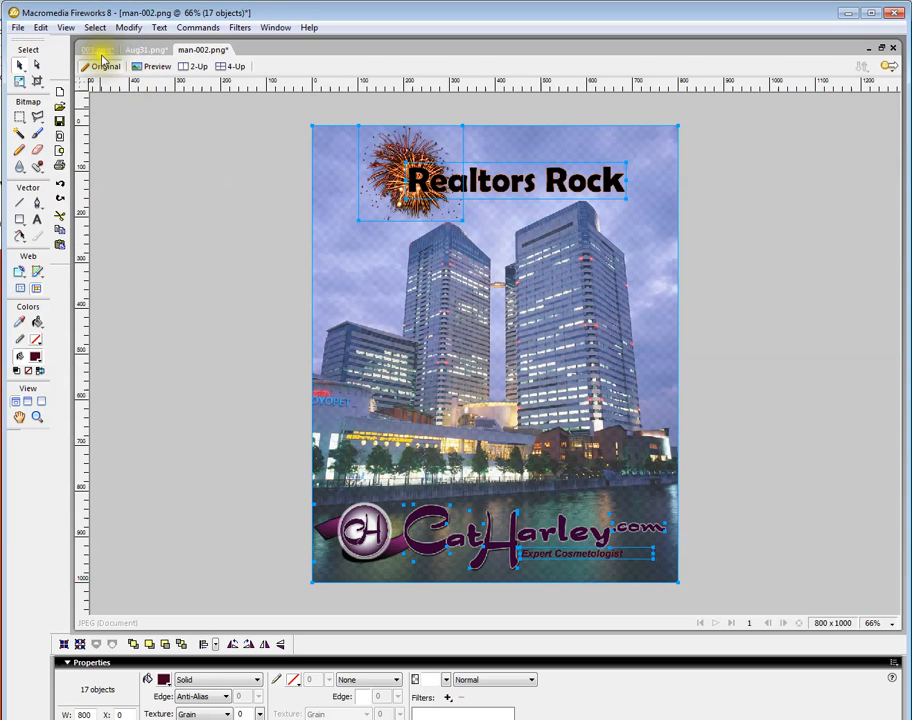
click(128, 27)
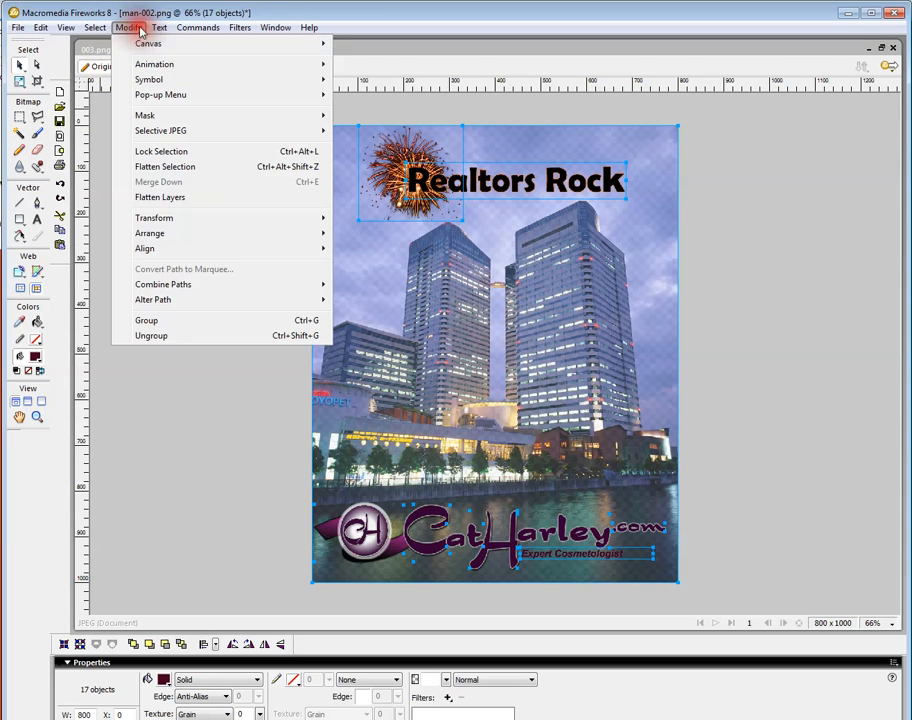
click(154, 320)
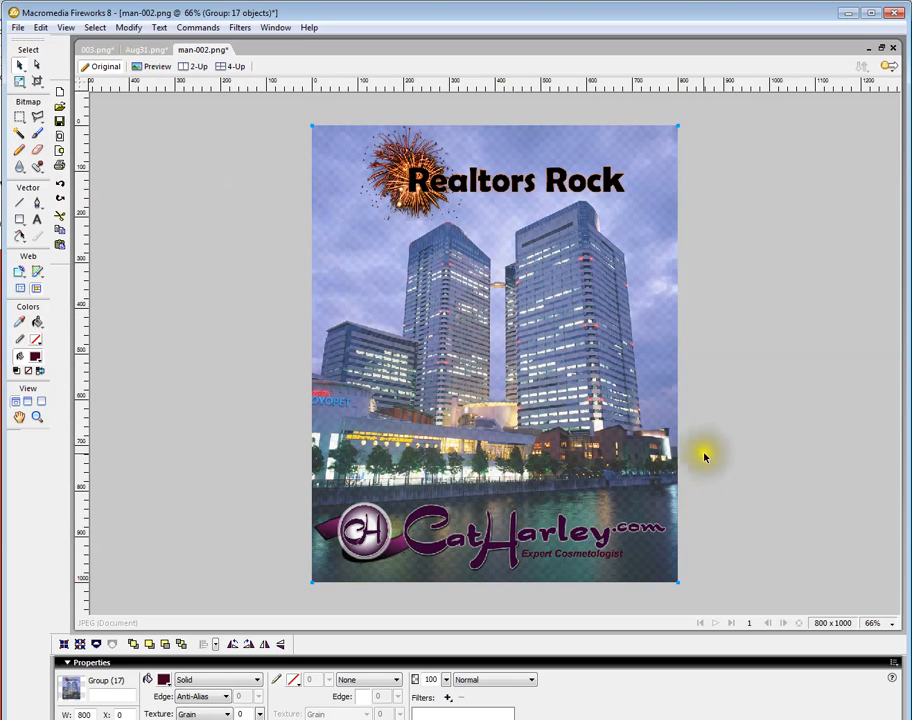
Compare the Aug31 composite with the 003 photo by arranging the document windows side by side.
click(97, 51)
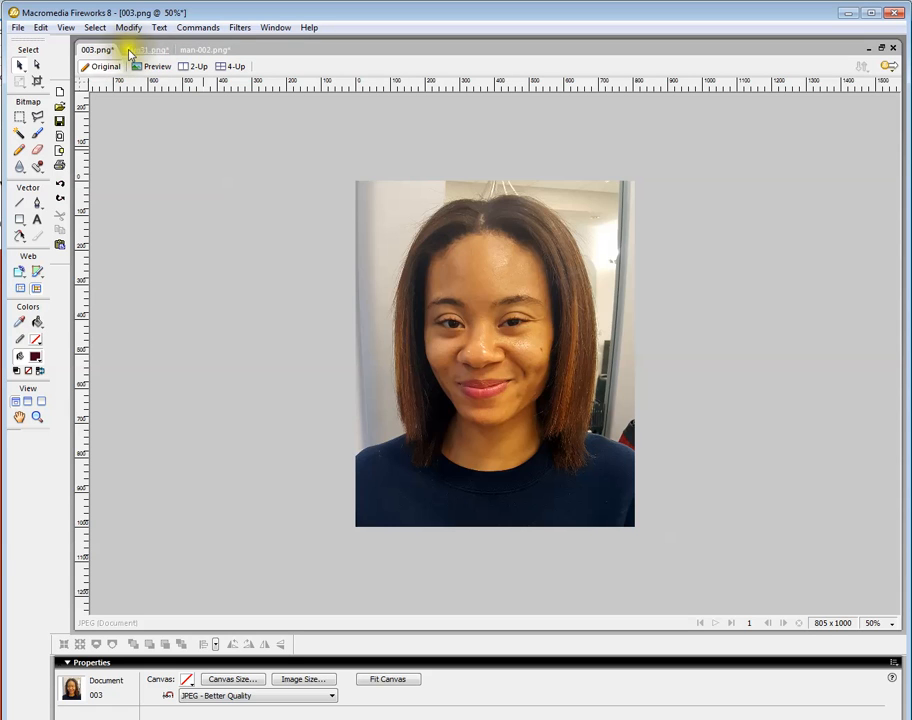
click(203, 49)
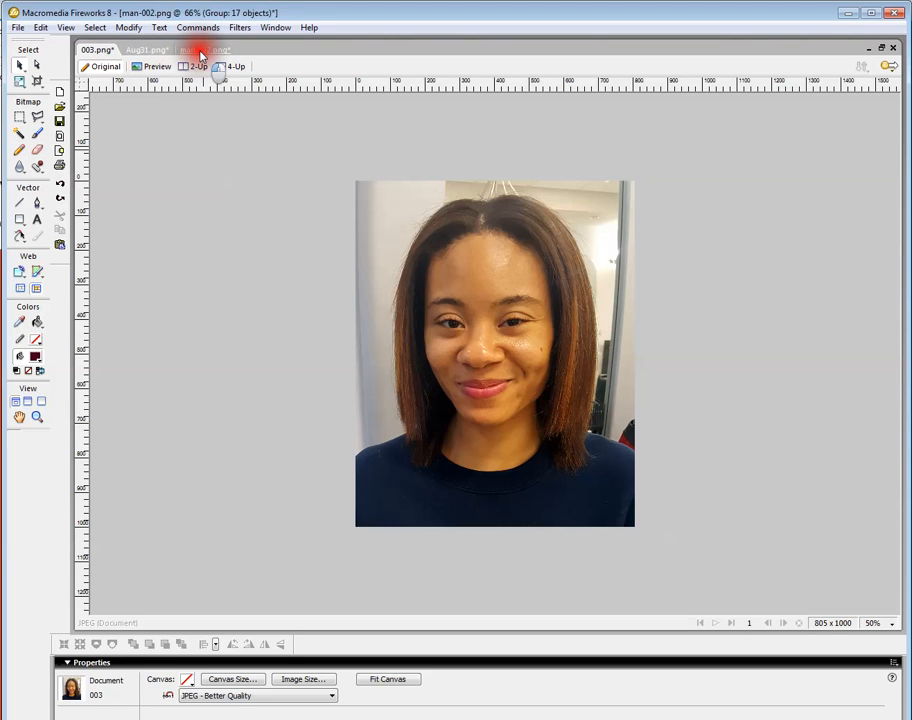
click(145, 50)
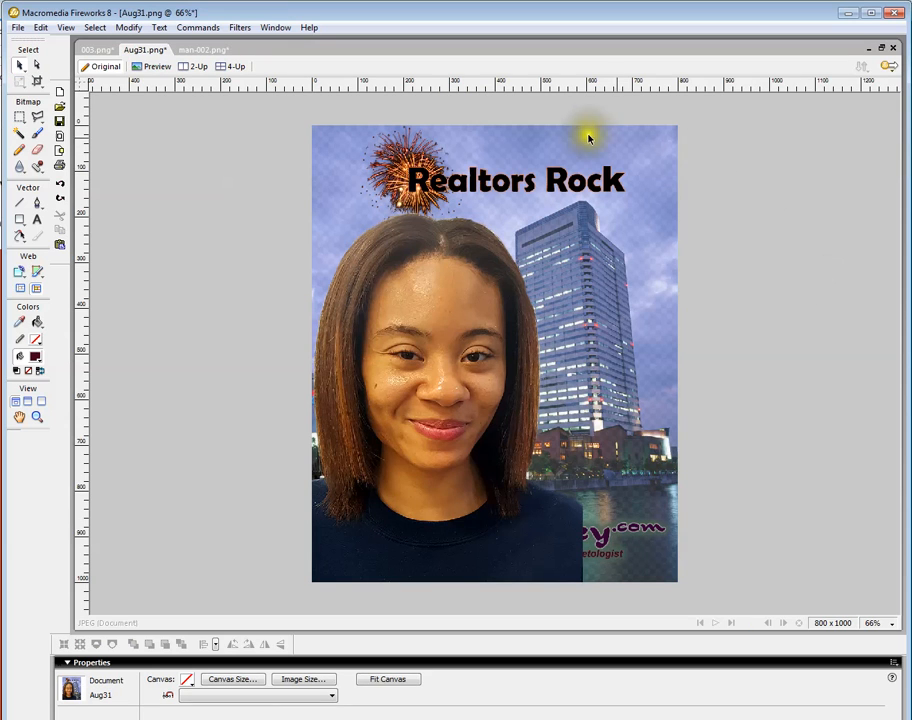
click(881, 49)
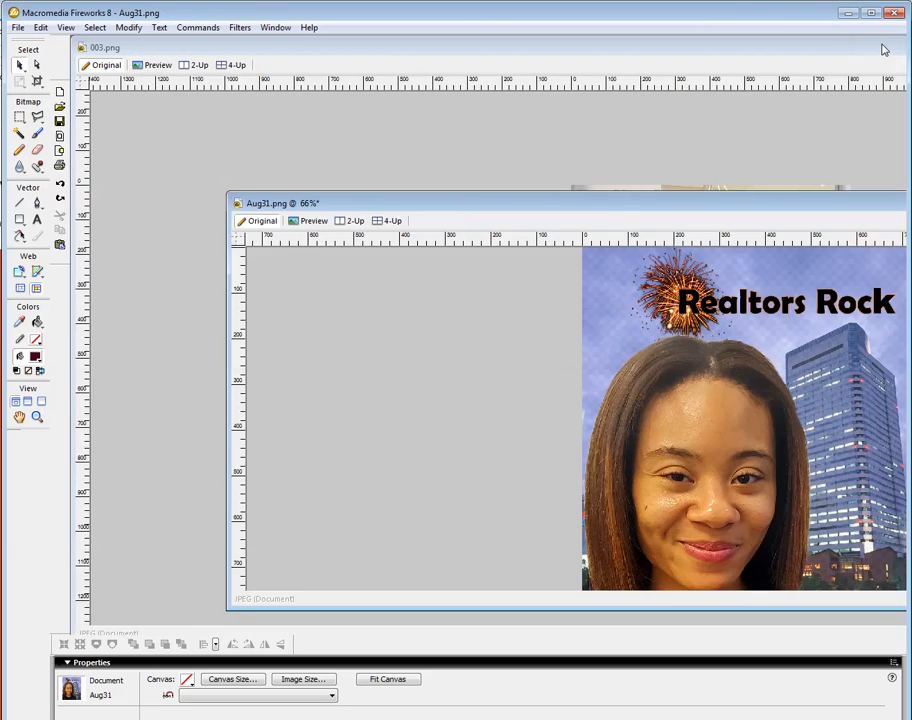
drag(229, 261, 621, 287)
drag(742, 205, 229, 139)
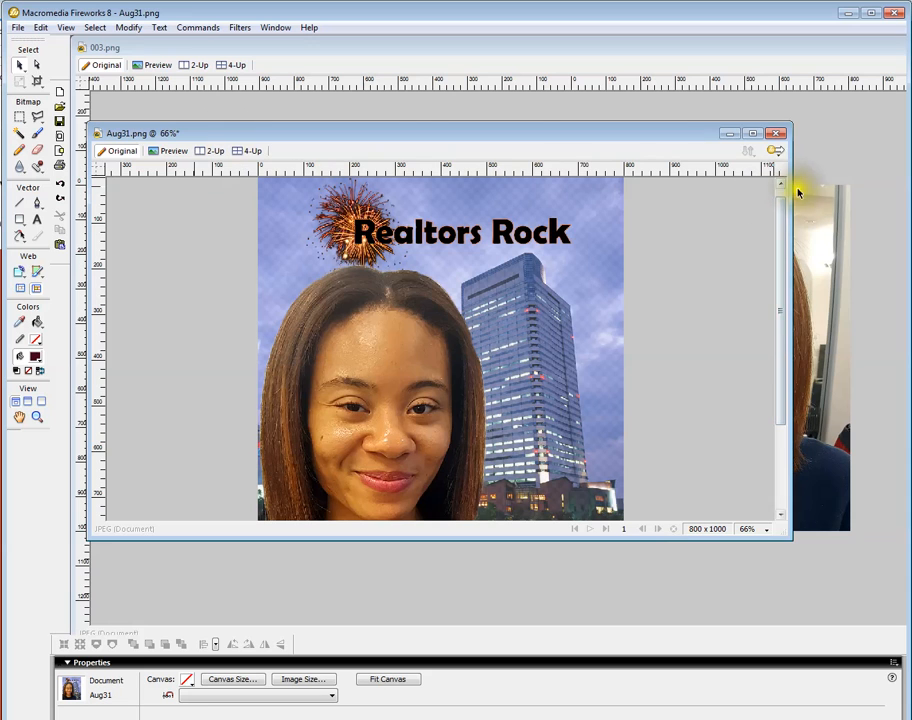
drag(790, 200, 577, 212)
drag(430, 130, 428, 99)
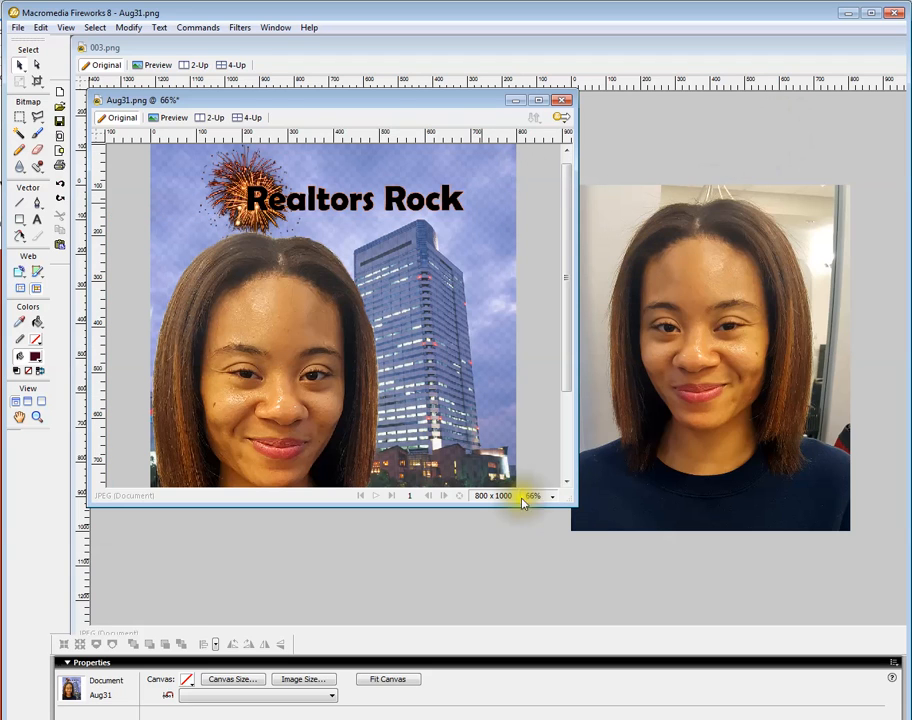
click(540, 102)
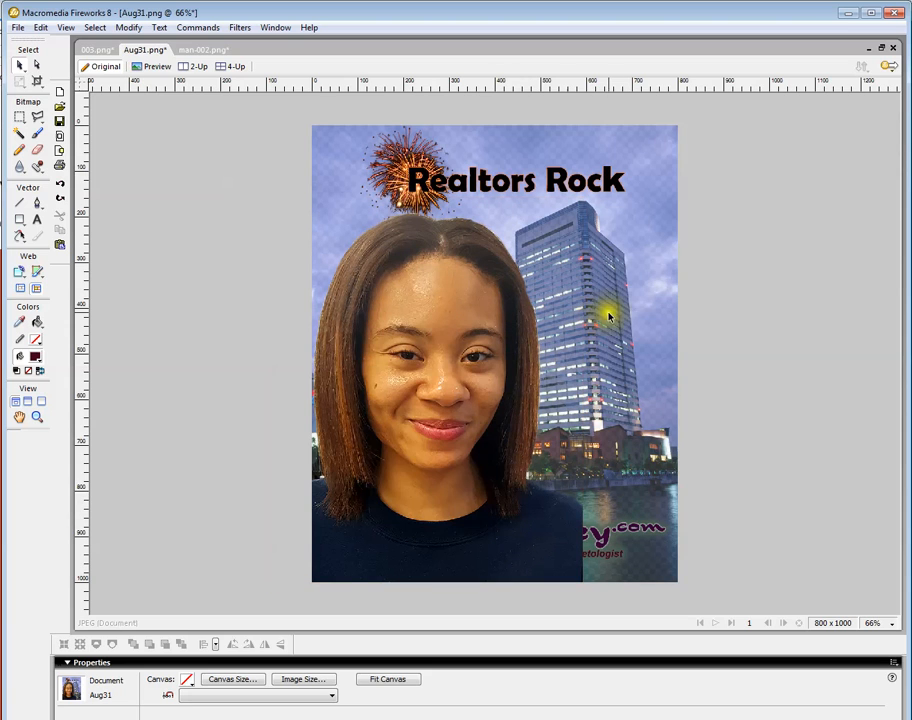
Inspect the hair edges against the building background at 800% zoom, returning to 100%.
click(874, 624)
click(888, 554)
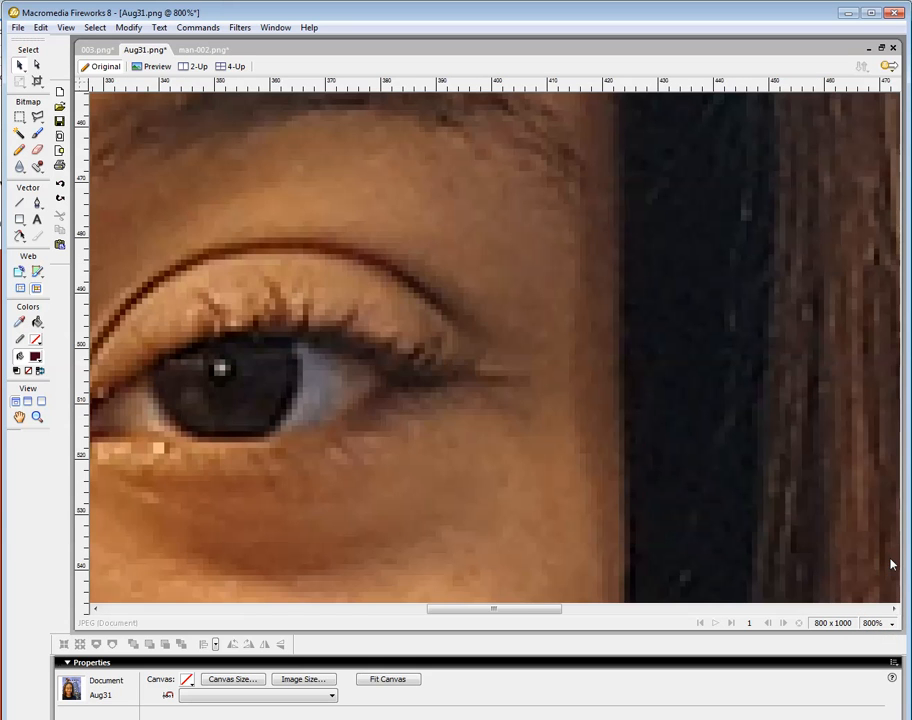
drag(458, 613, 524, 611)
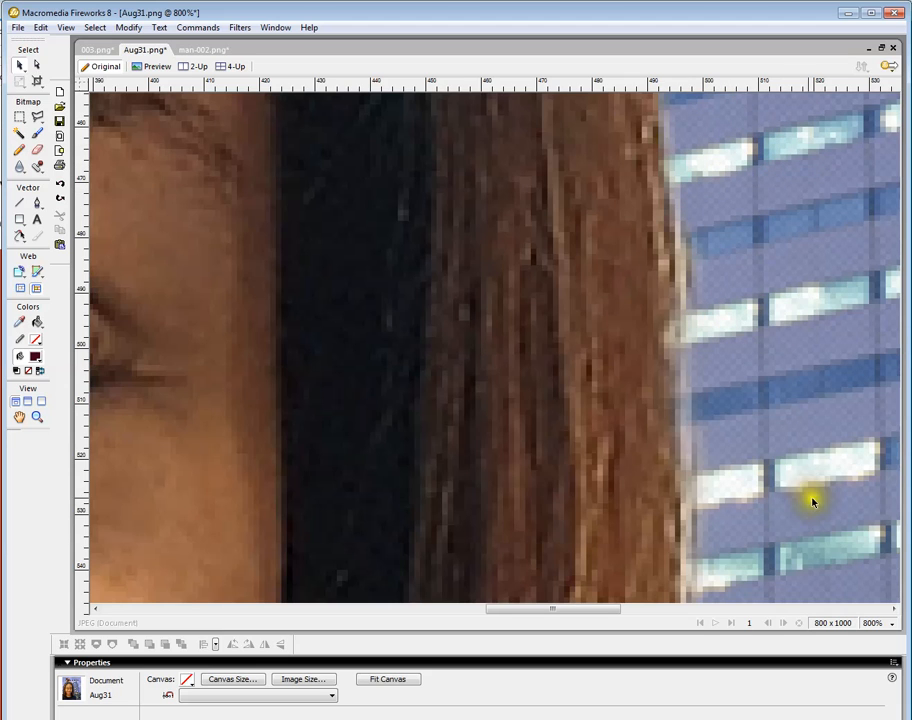
scroll(794, 488, up, 5)
scroll(794, 488, up, 5)
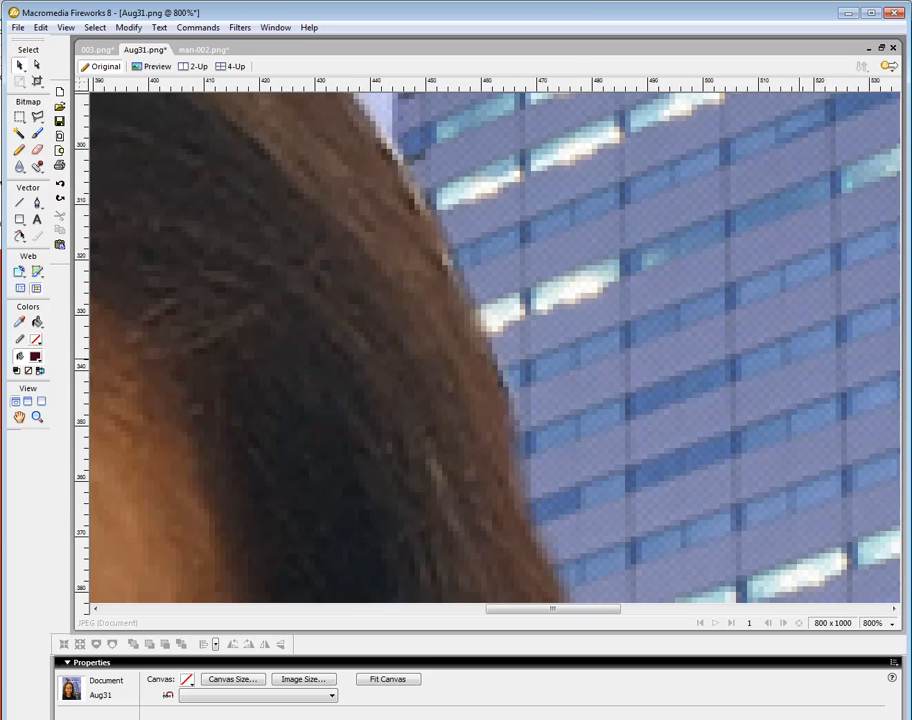
click(873, 627)
click(893, 488)
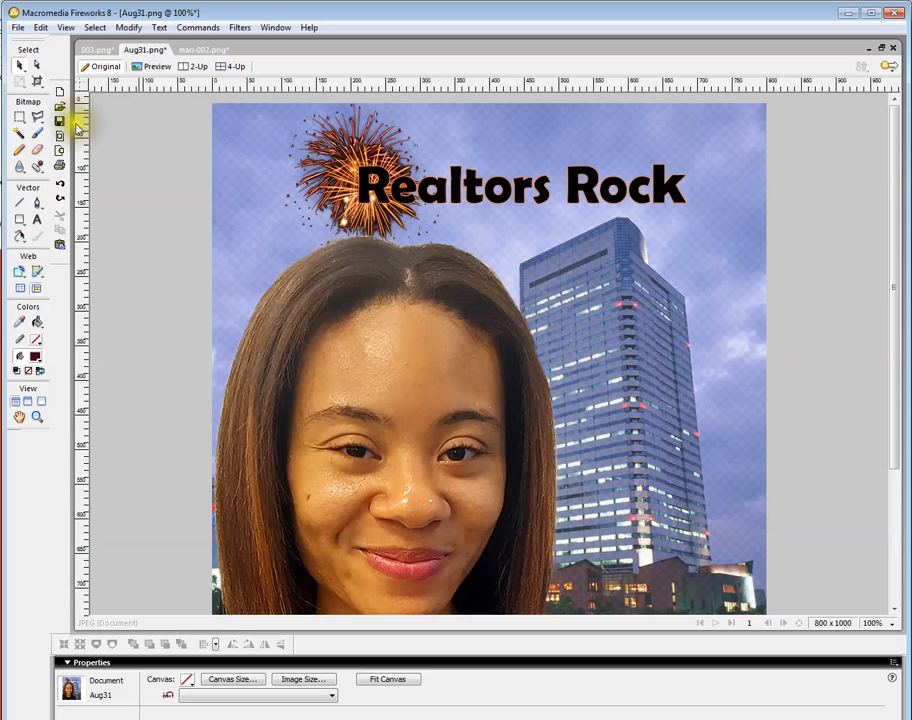
Switch between the 003, man-002 and Aug31 documents to compare them.
click(84, 50)
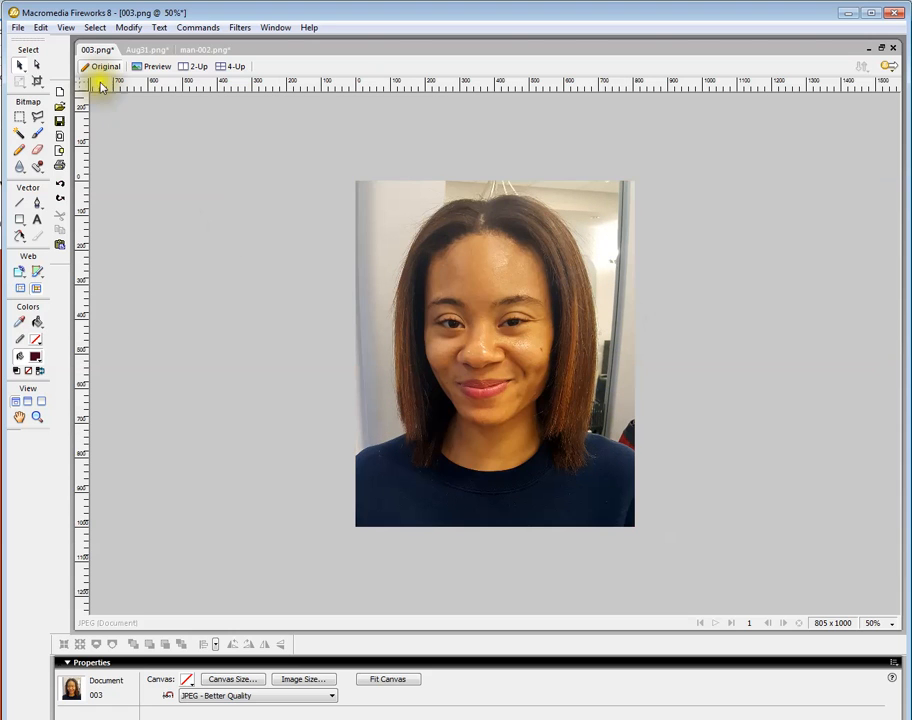
click(185, 50)
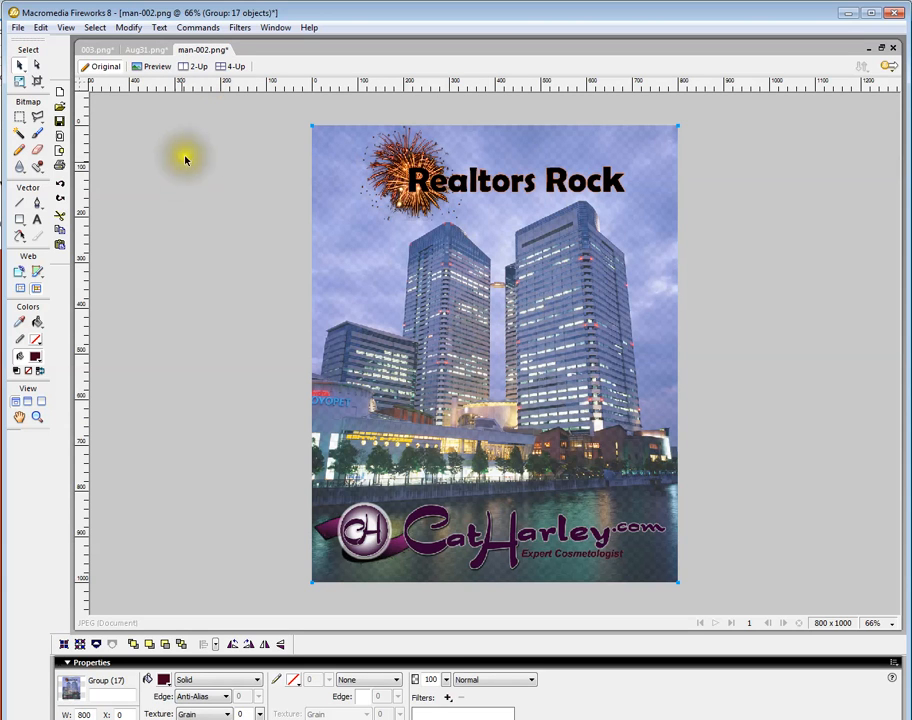
click(146, 50)
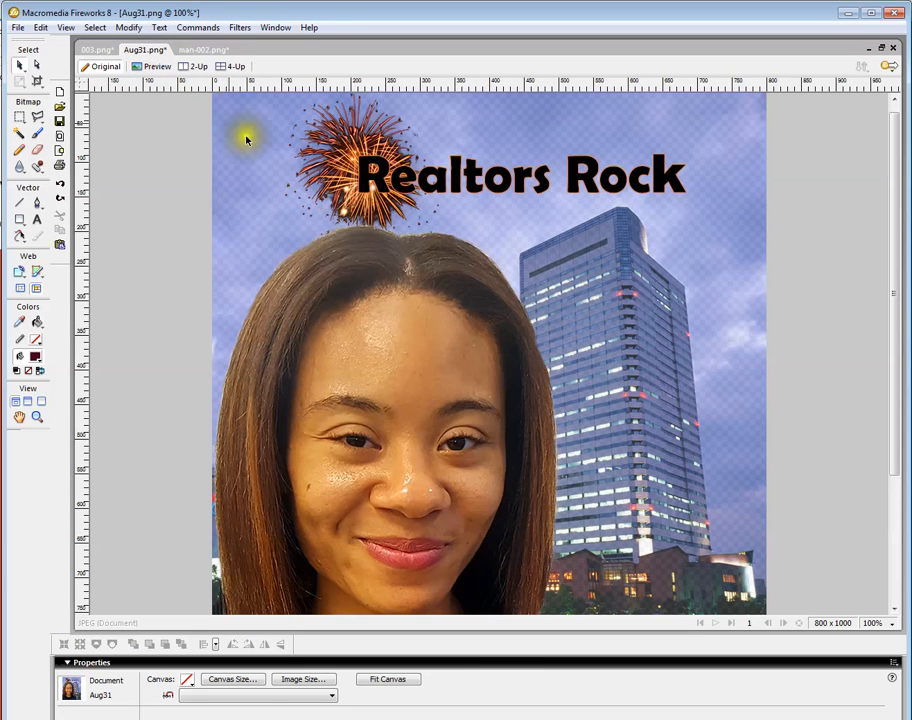
Set up the Rubber Stamp tool with the navy shirt as the clone source and open the Layers panel.
scroll(625, 435, down, 2)
scroll(625, 438, down, 6)
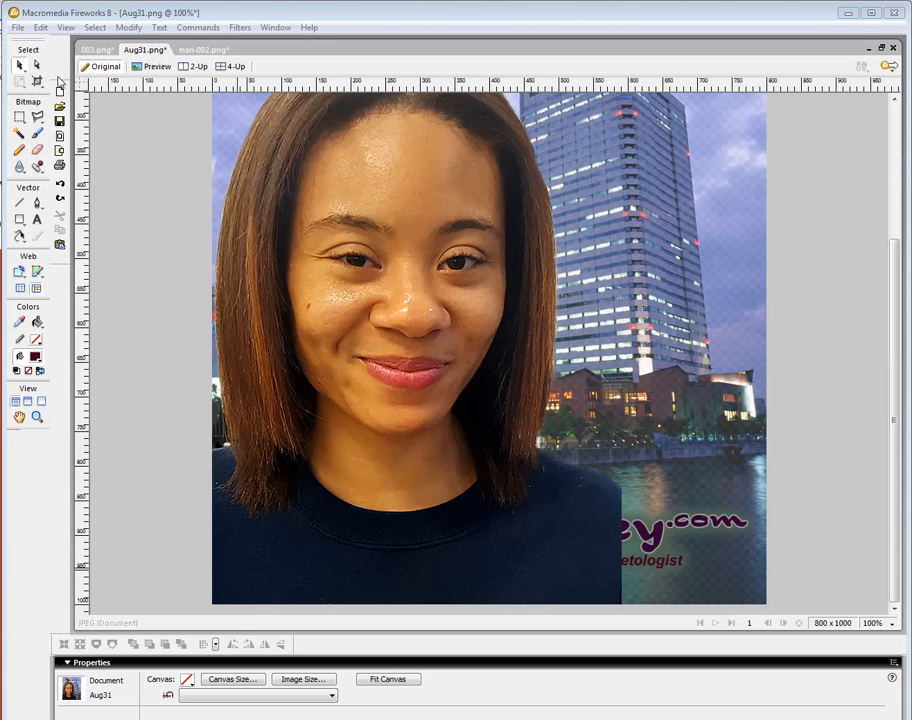
click(39, 168)
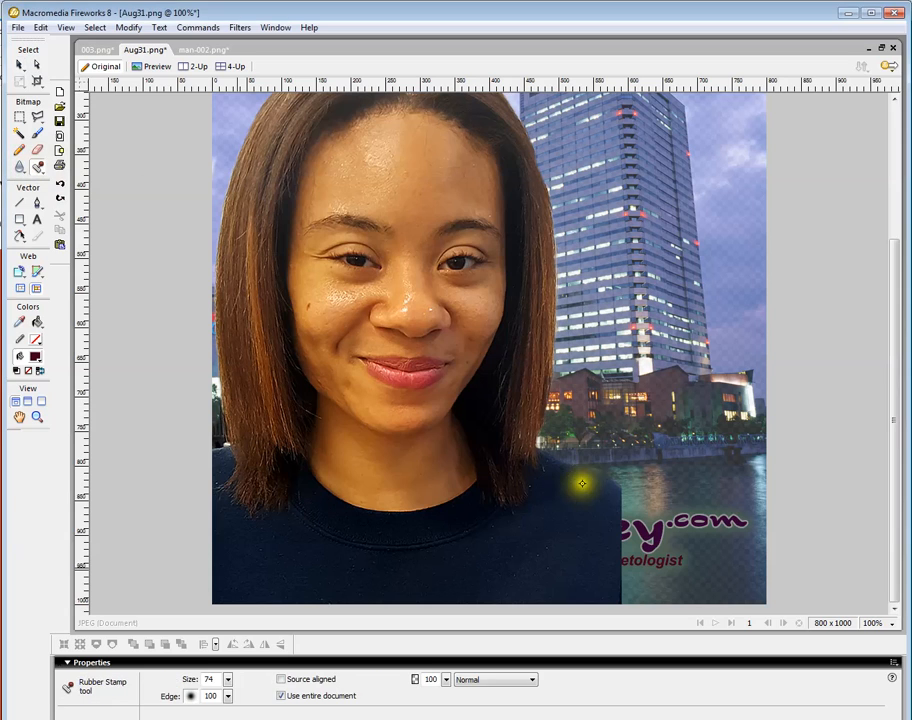
alt+click(557, 537)
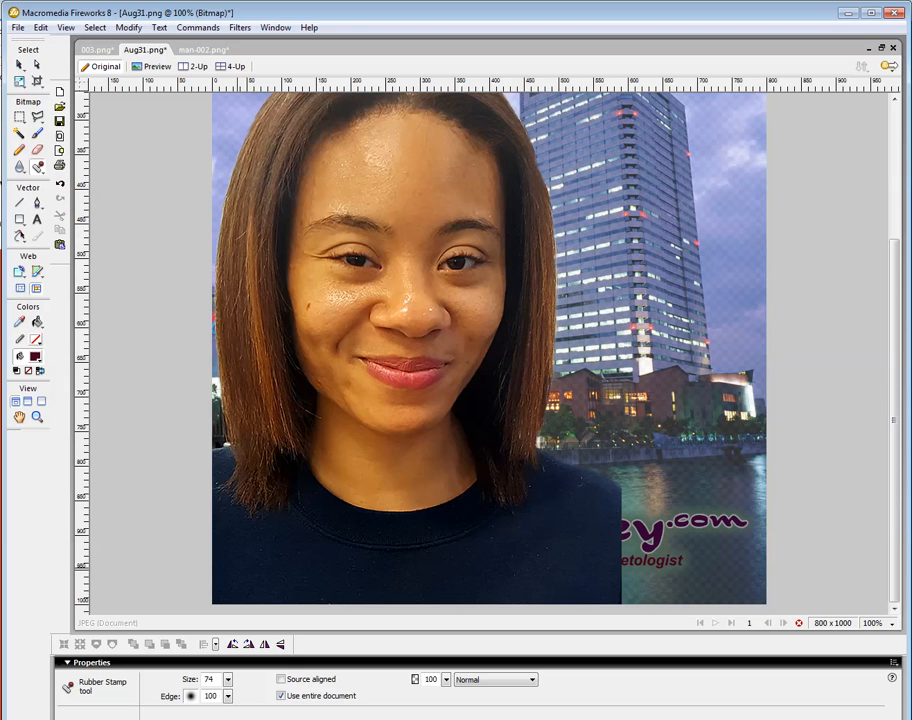
drag(2, 194, 161, 105)
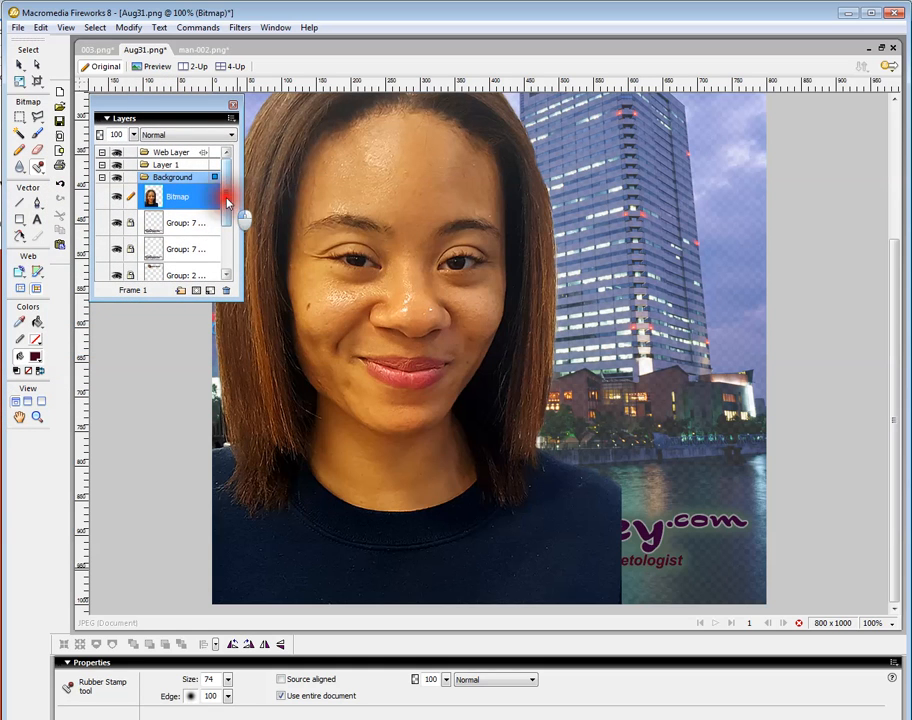
drag(228, 193, 226, 254)
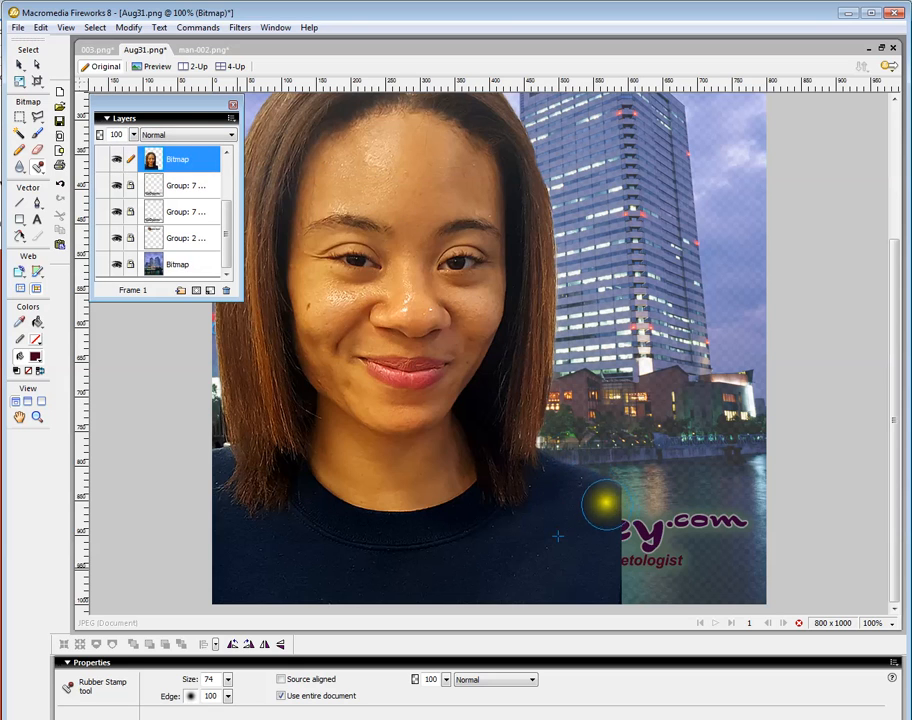
Clone the navy shirt over the leftover logo text in the lower right of the photo.
mouse_move(602, 500)
mouse_down()
mouse_move(629, 555)
mouse_move(604, 538)
mouse_move(624, 550)
mouse_move(636, 579)
mouse_move(598, 570)
mouse_move(626, 578)
mouse_move(654, 599)
mouse_up()
mouse_move(627, 546)
mouse_down()
mouse_move(660, 590)
mouse_move(646, 590)
mouse_up()
click(637, 541)
drag(626, 514, 653, 588)
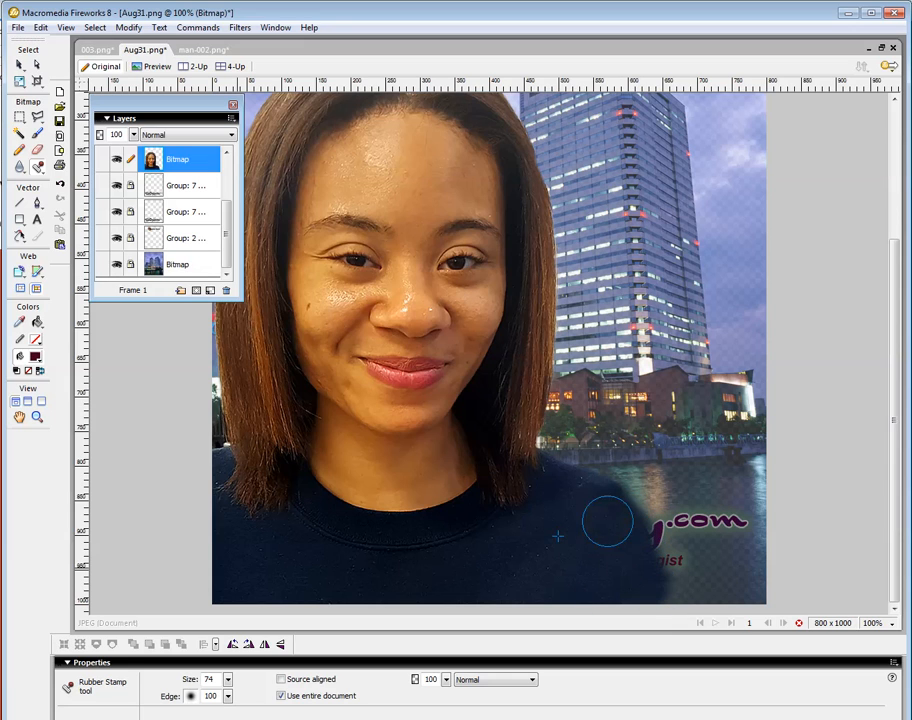
mouse_move(598, 508)
mouse_down()
mouse_move(643, 544)
mouse_move(659, 583)
mouse_up()
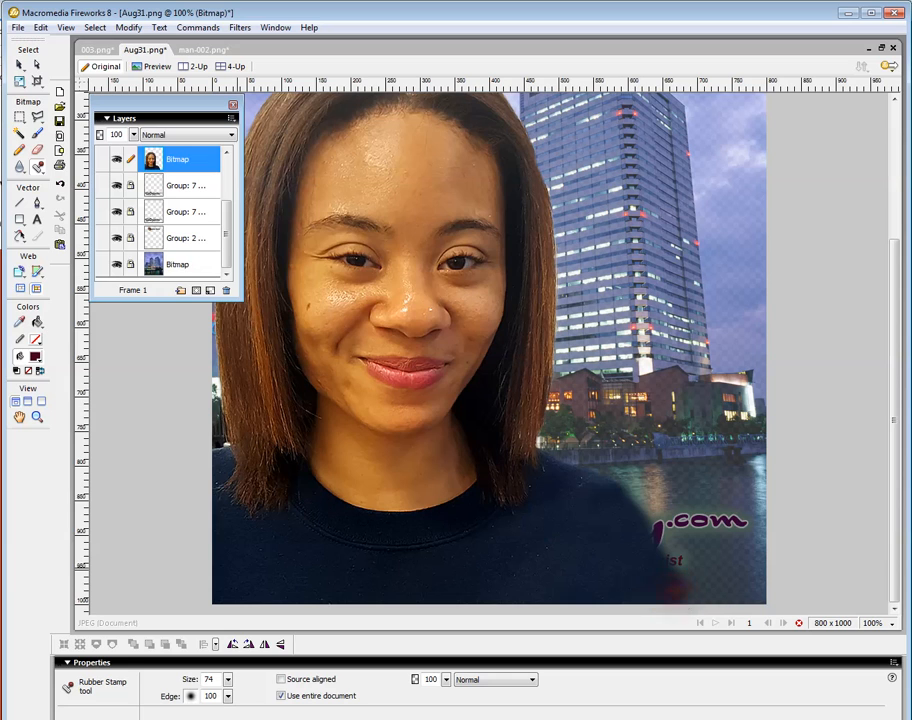
drag(602, 504, 652, 579)
click(641, 551)
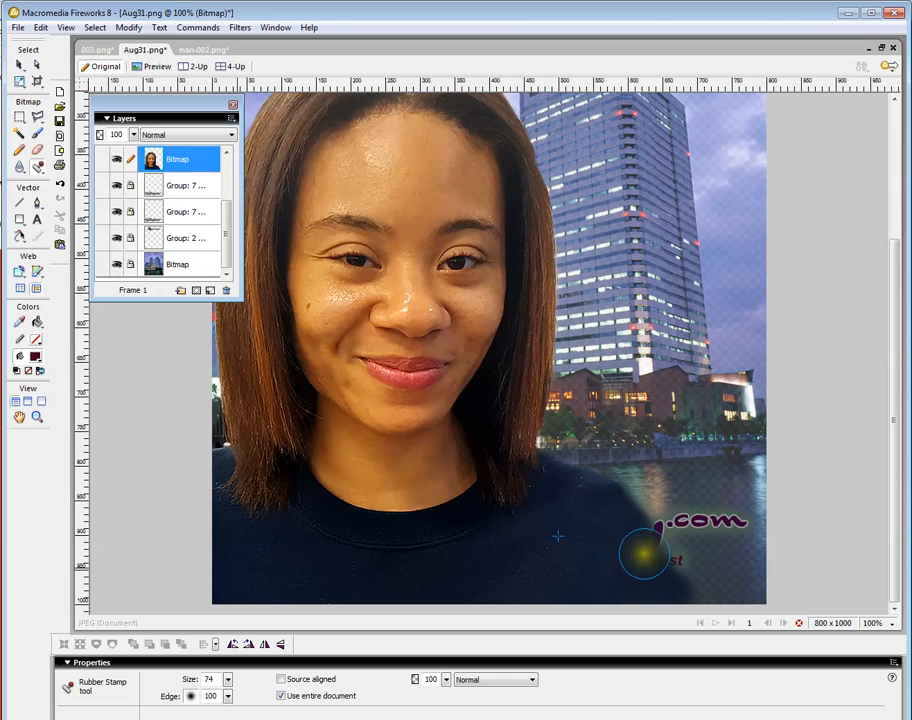
click(682, 604)
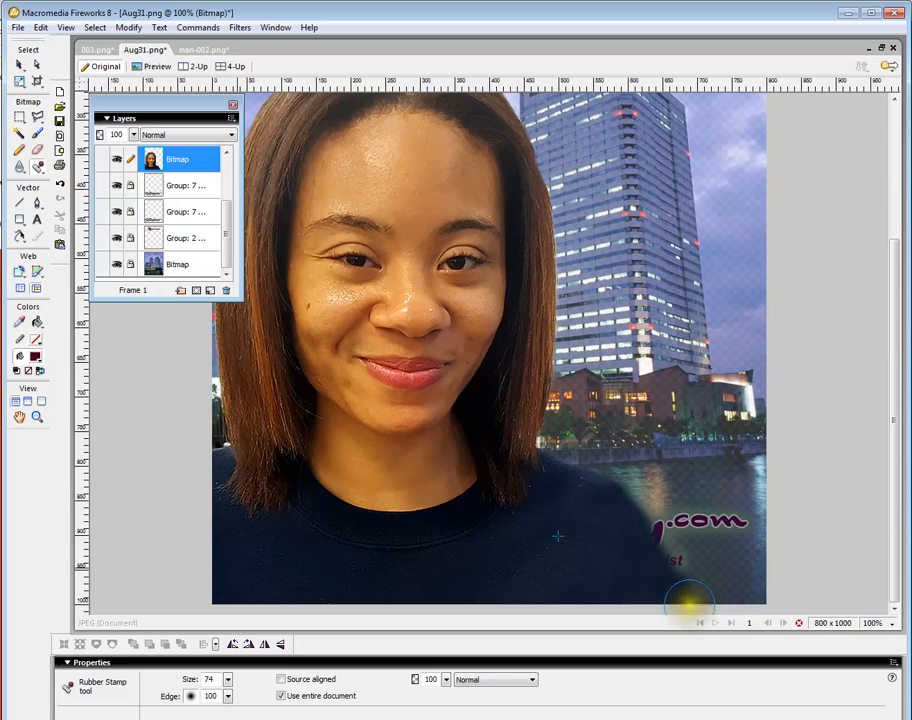
drag(694, 604, 705, 614)
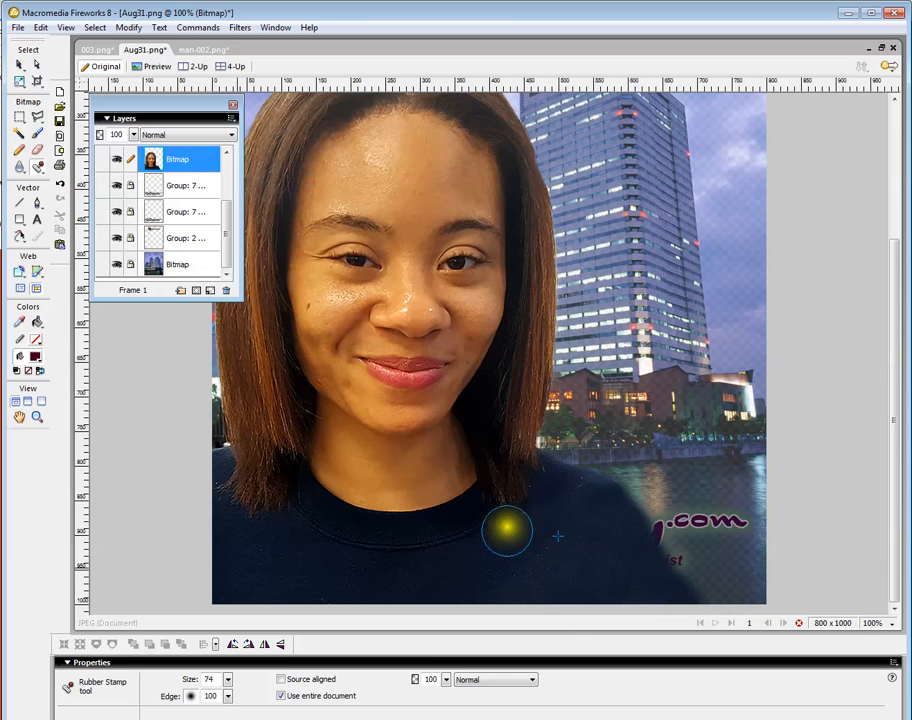
mouse_move(597, 513)
mouse_down()
mouse_move(662, 560)
mouse_move(690, 597)
mouse_up()
click(690, 597)
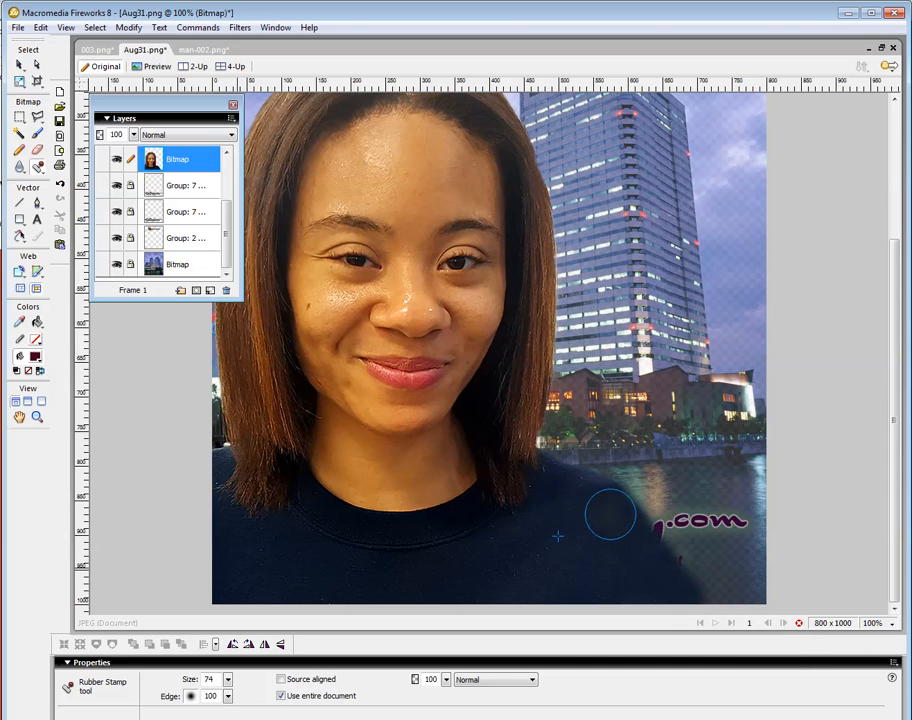
mouse_move(611, 513)
mouse_down()
mouse_move(672, 594)
mouse_move(688, 600)
mouse_up()
Unlock the two logo groups and move the CatHarley logo group above the photo bitmap in the layer stack.
click(133, 240)
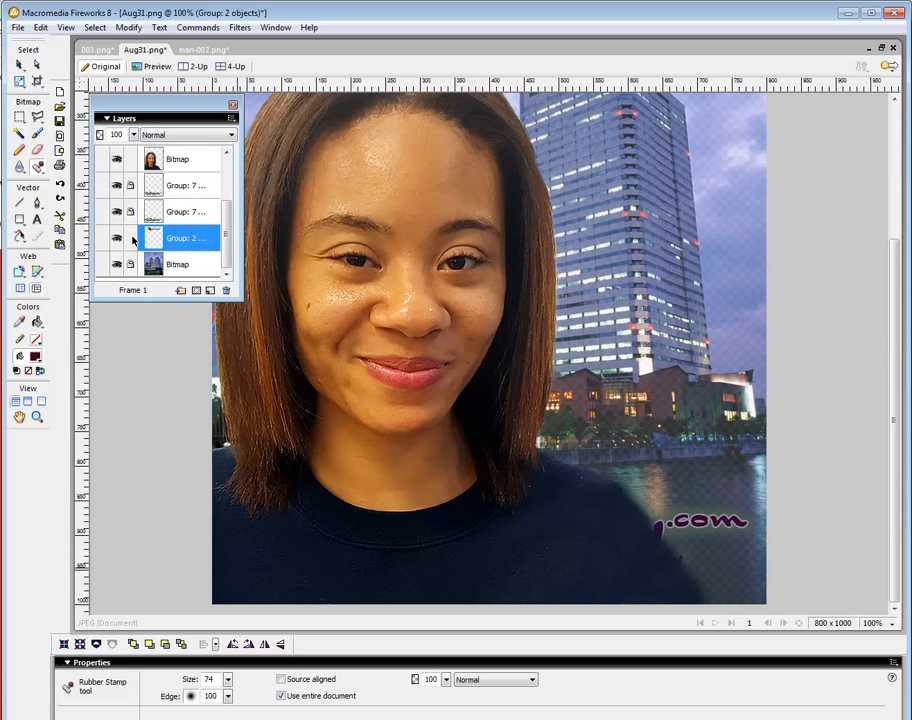
click(133, 212)
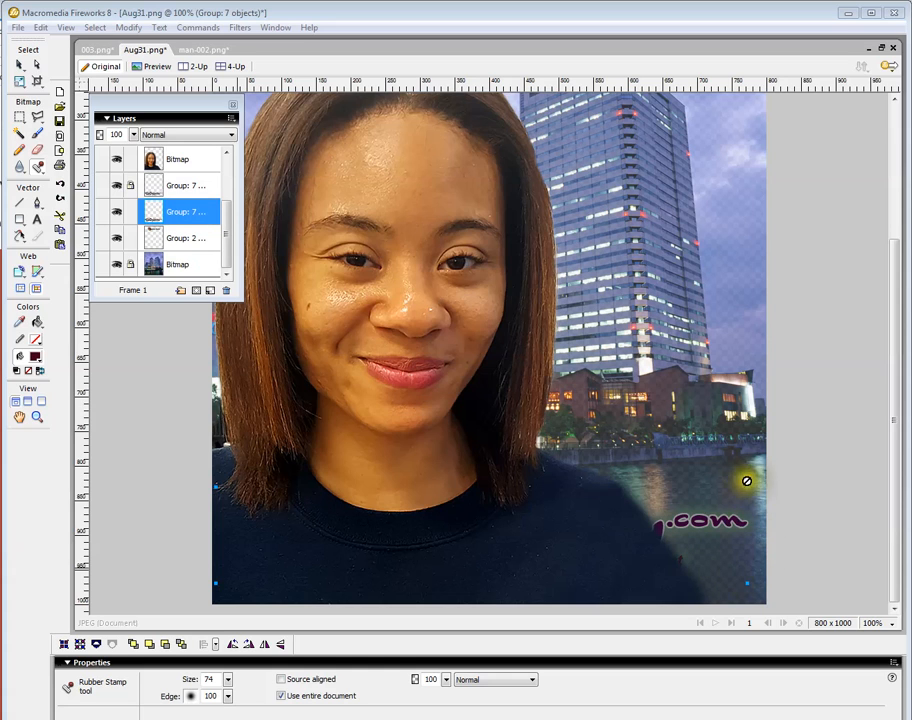
click(18, 64)
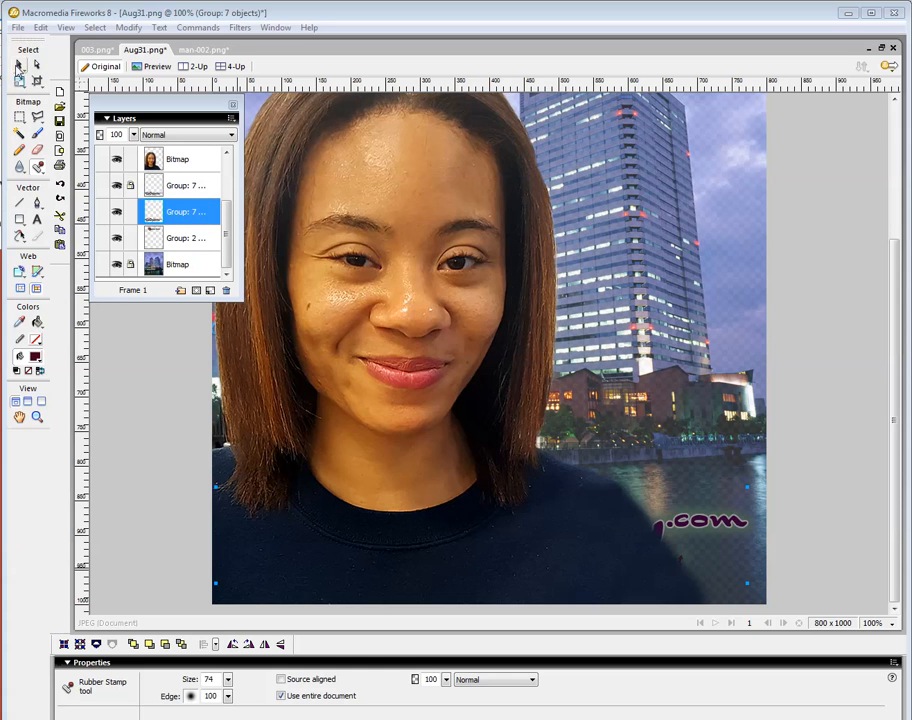
click(322, 407)
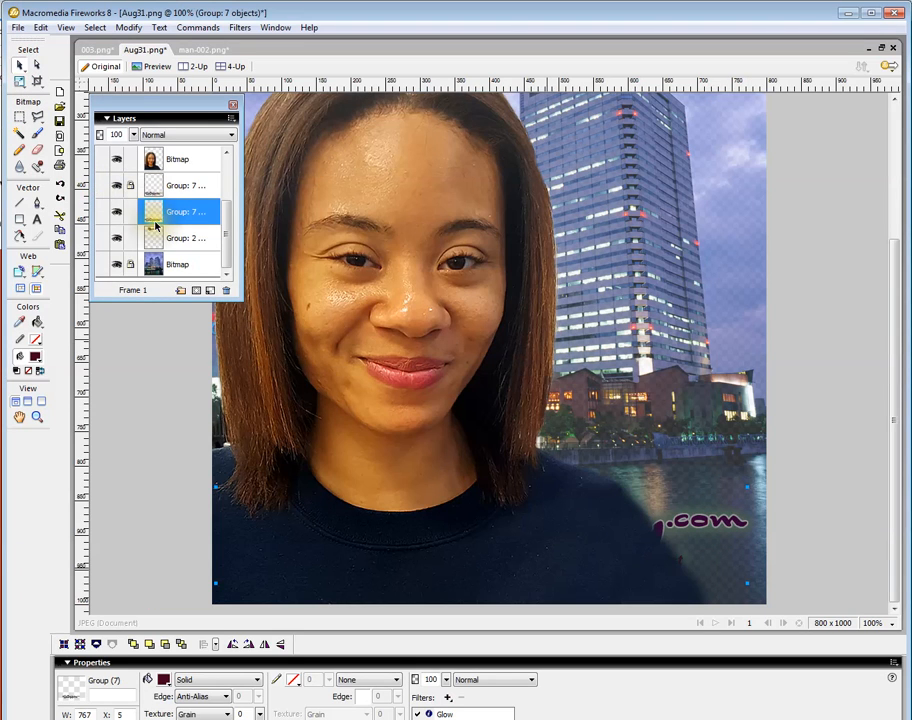
drag(189, 208, 196, 156)
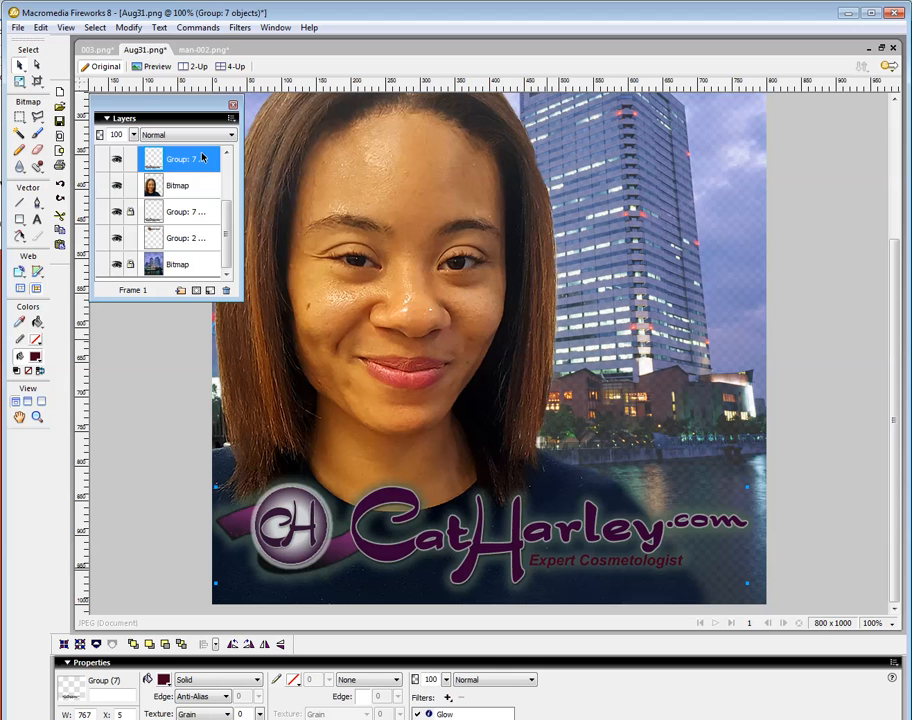
click(889, 628)
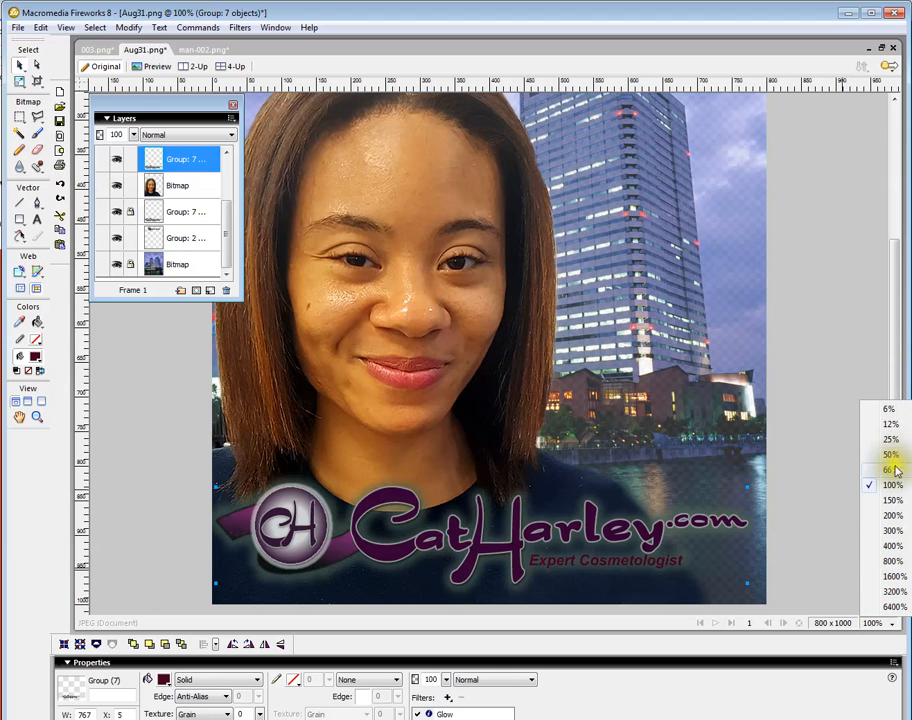
click(892, 469)
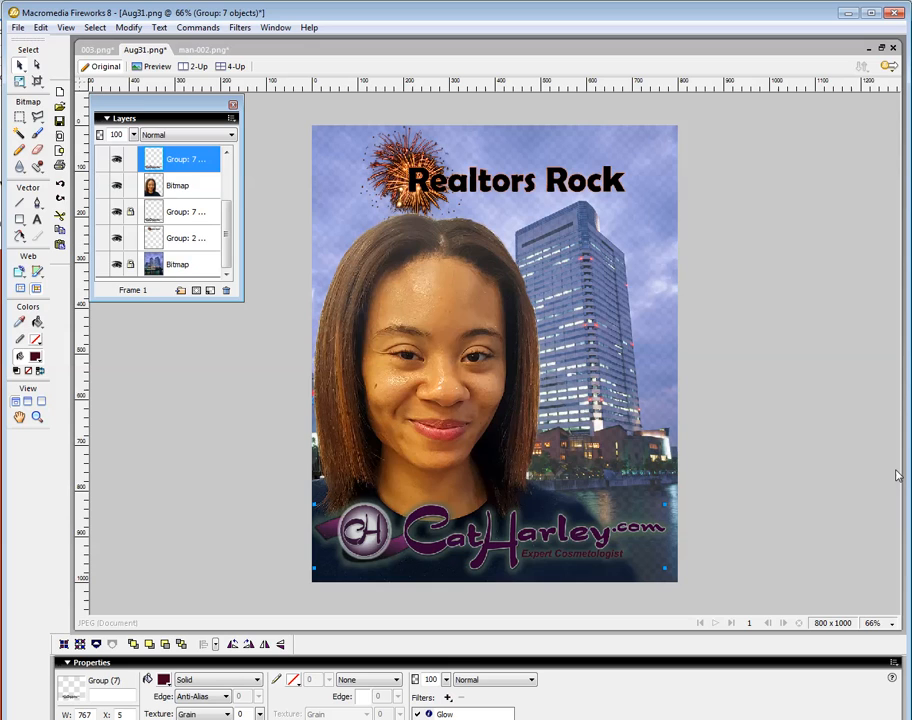